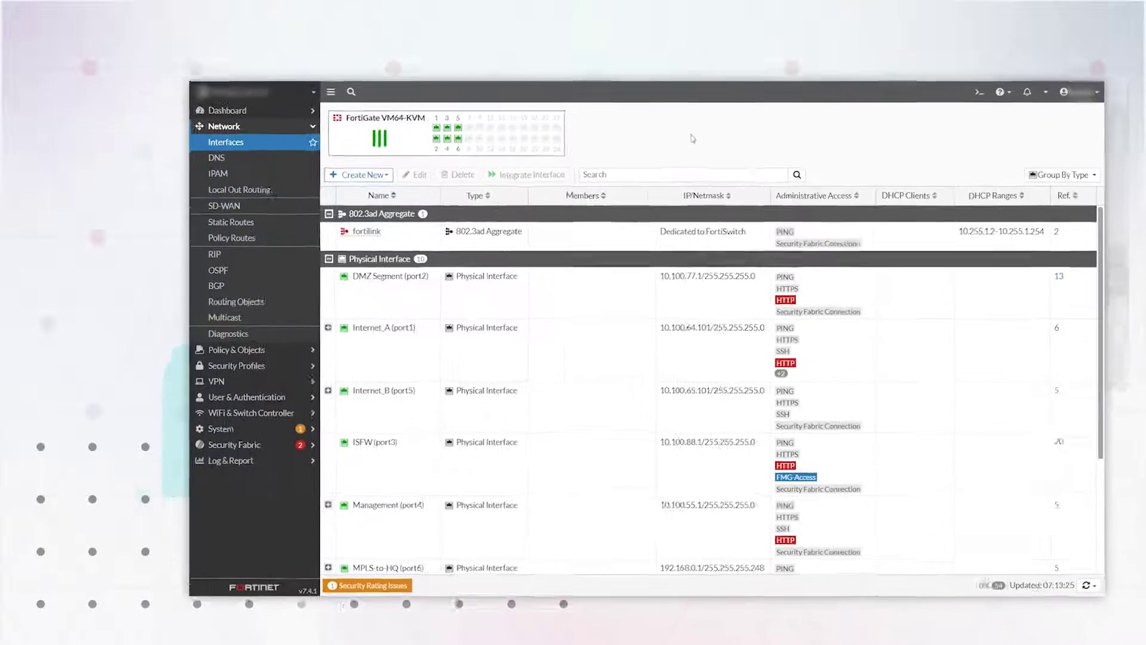
# Search the command palette for 'setting' and open the System: Settings page.
pyautogui.hotkey('ctrl', 'p')
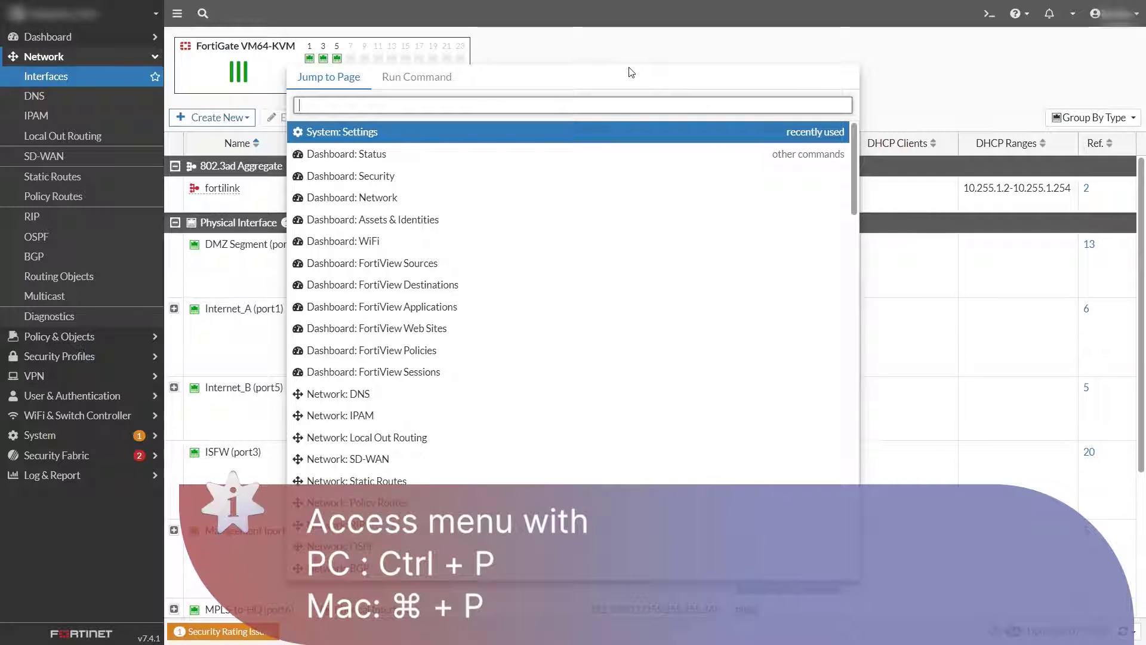
pyautogui.press('Down')
pyautogui.press('Down')
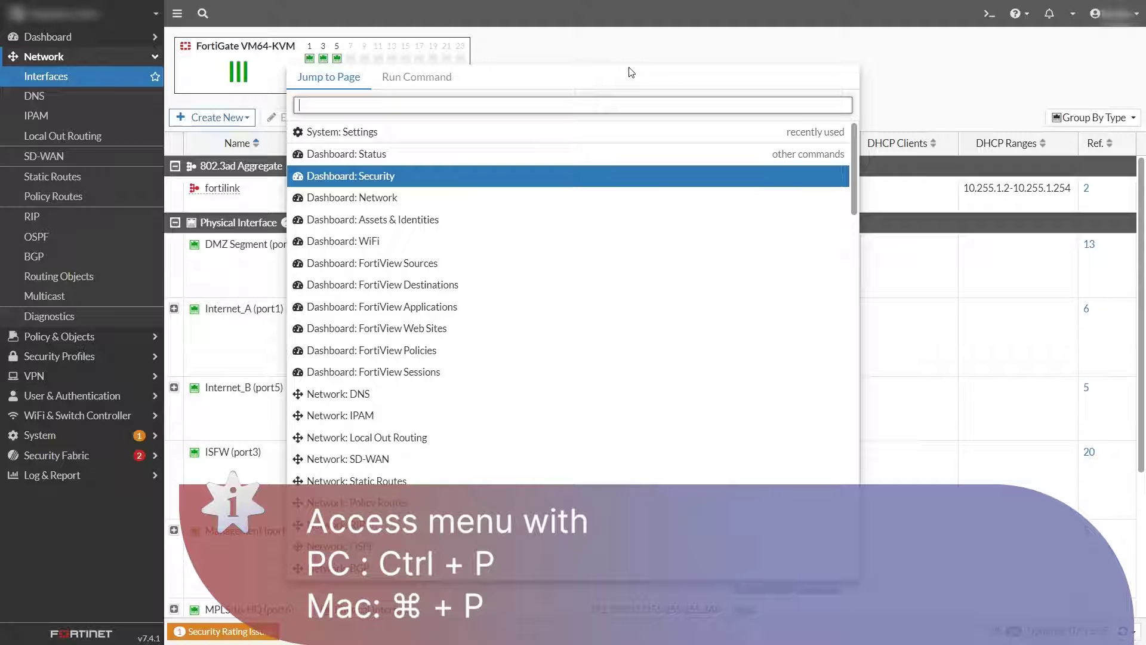
pyautogui.press('Down')
pyautogui.press('Down')
pyautogui.press('Down')
pyautogui.press('Down')
pyautogui.press('Down')
pyautogui.press('Down')
pyautogui.press('Down')
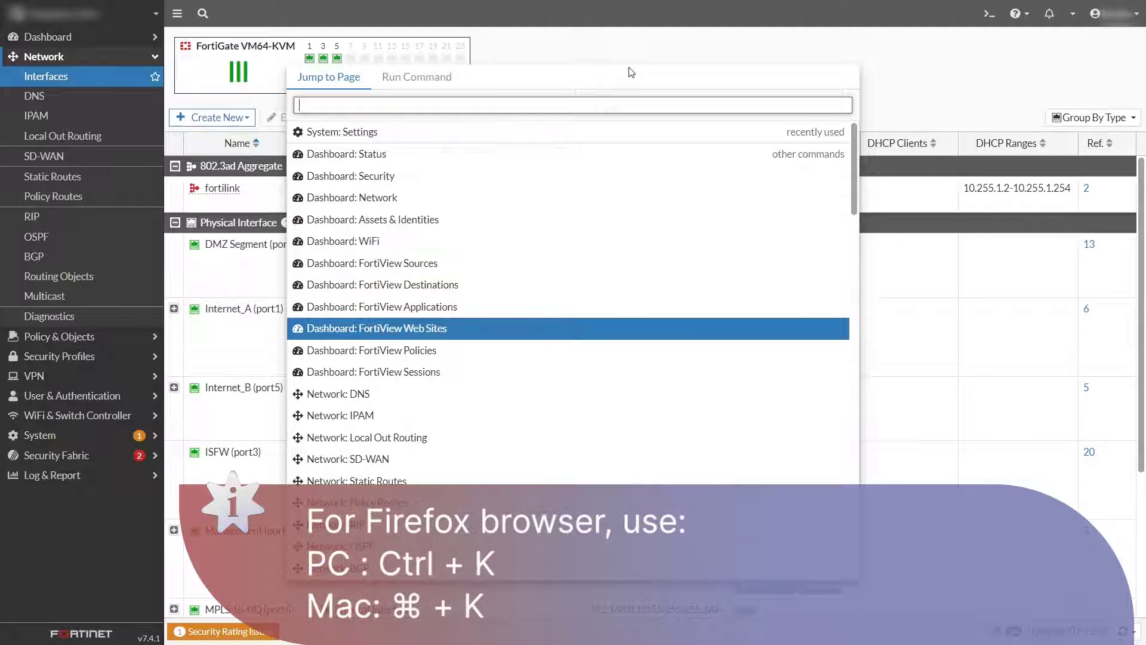
pyautogui.press('Down')
pyautogui.press('Down')
pyautogui.press('Down')
pyautogui.press('Down')
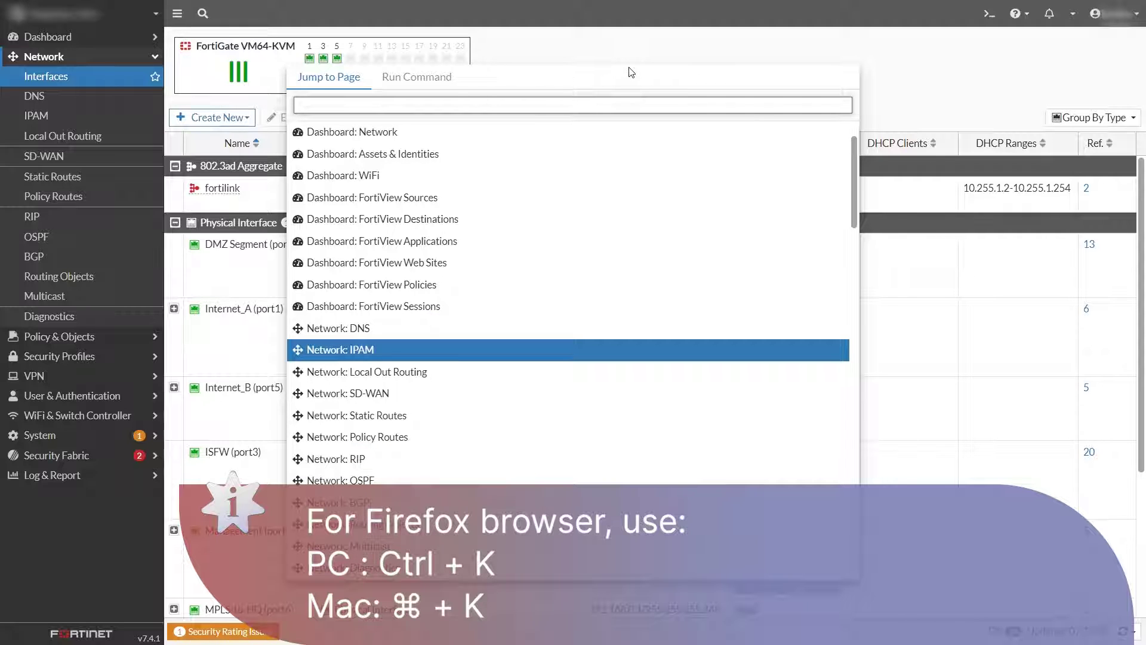
pyautogui.write('setting')
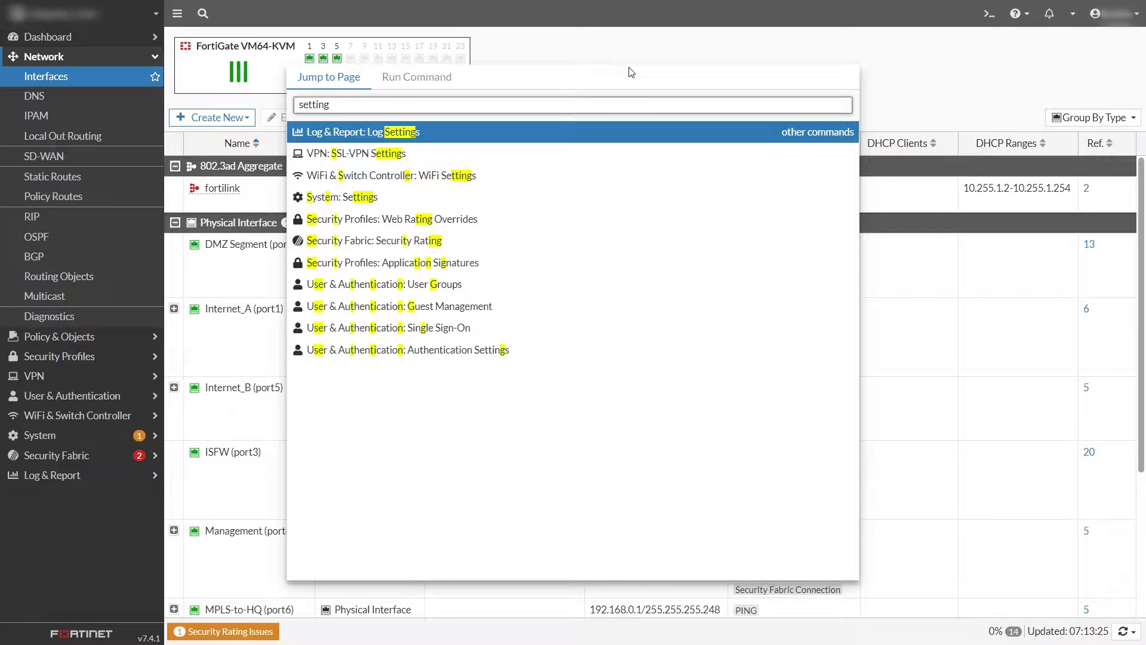
pyautogui.press('Down')
pyautogui.press('Down')
pyautogui.press('Down')
pyautogui.press('Return')
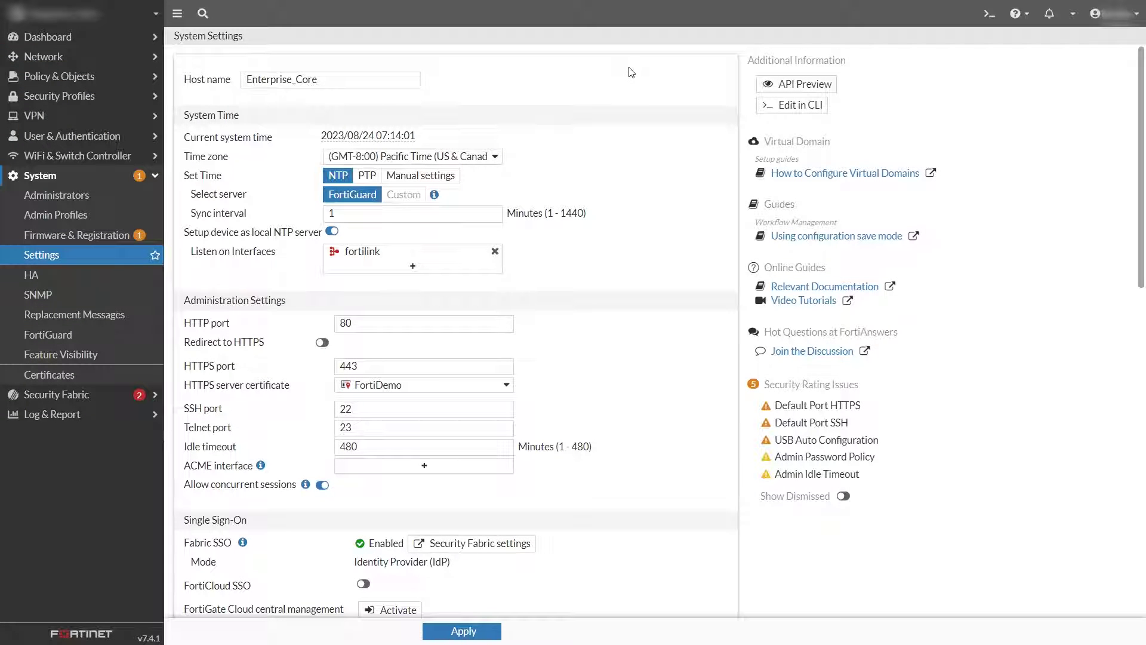
# Run the Open New CLI Console command from the command palette.
pyautogui.hotkey('ctrl', 'k')
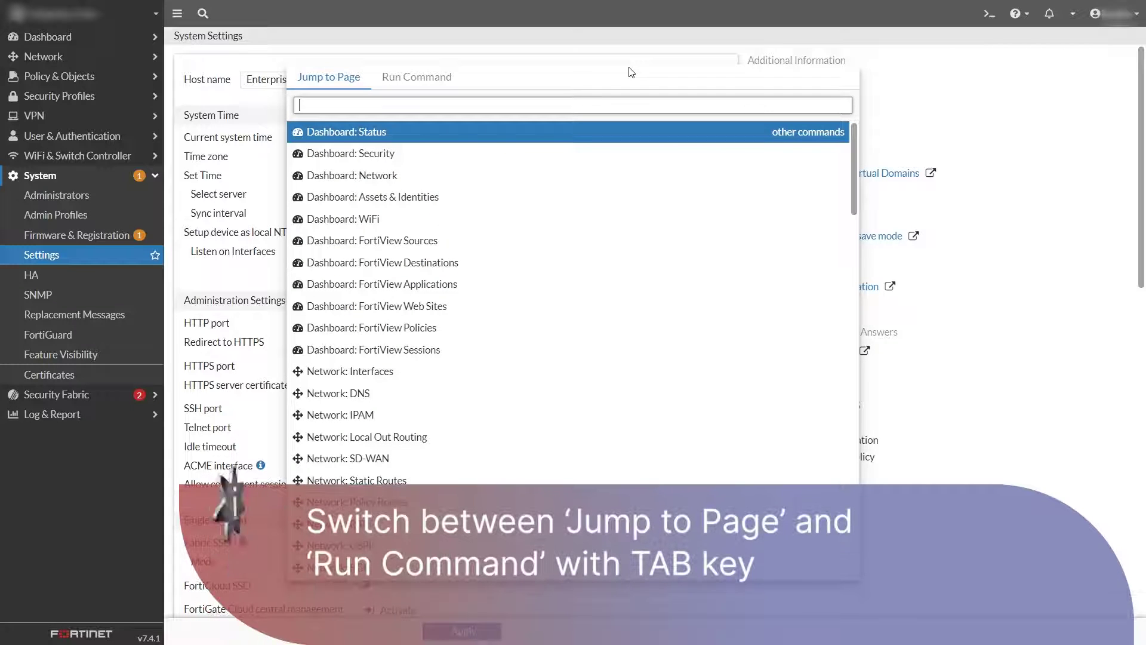
pyautogui.press('Tab')
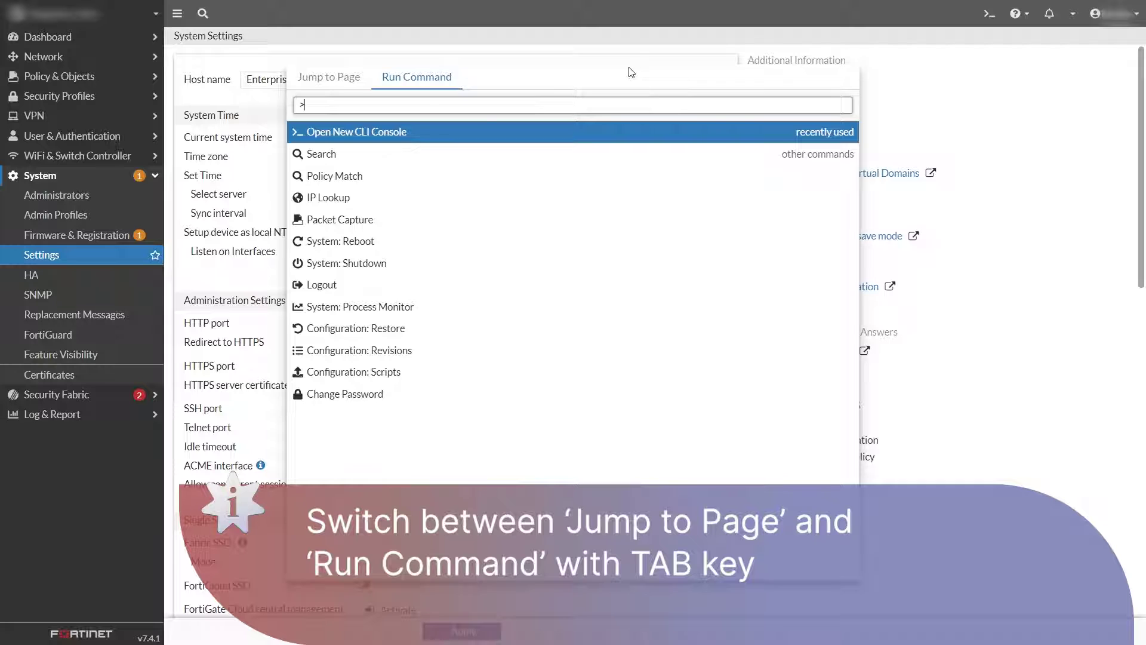
pyautogui.press('Down')
pyautogui.press('Down')
pyautogui.press('Down')
pyautogui.press('Down')
pyautogui.press('Up')
pyautogui.press('Up')
pyautogui.press('Up')
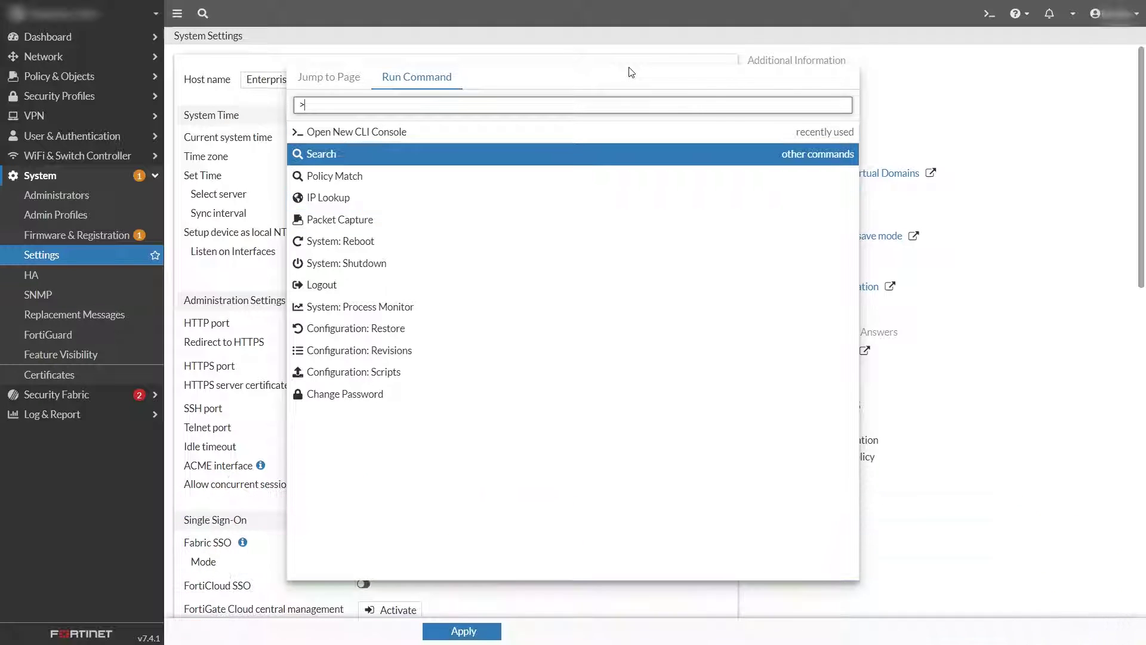
pyautogui.press('Up')
pyautogui.press('Return')
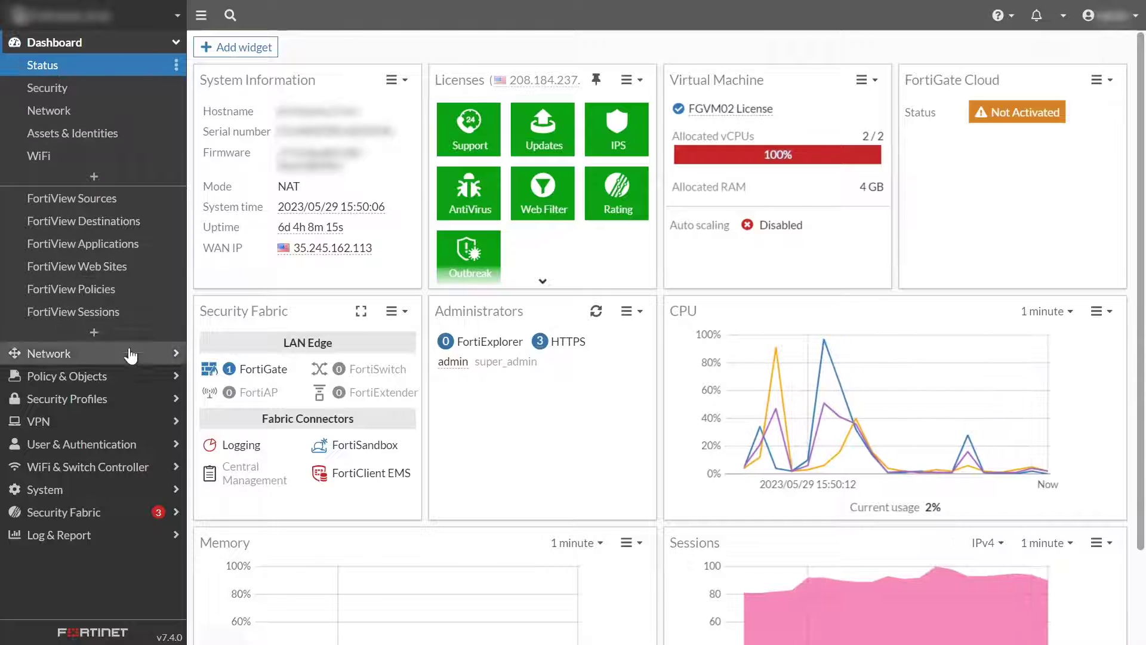
# Open a packet capture for Internet_A (port1) from its interface details card.
pyautogui.click(49, 353)
pyautogui.click(55, 362)
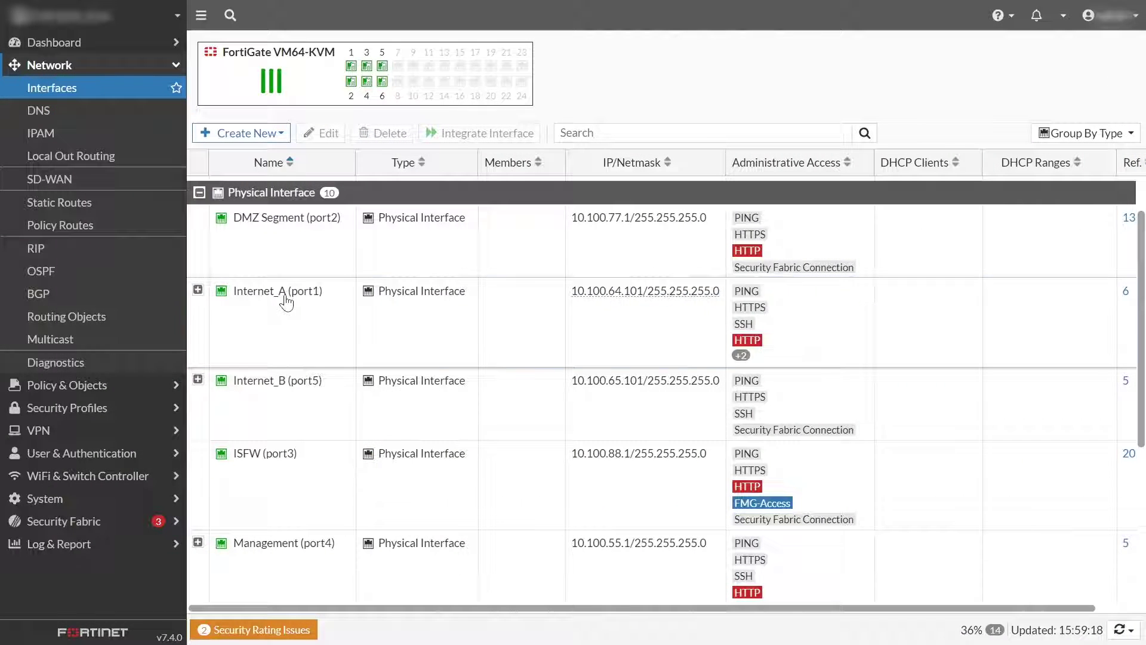
pyautogui.click(287, 303)
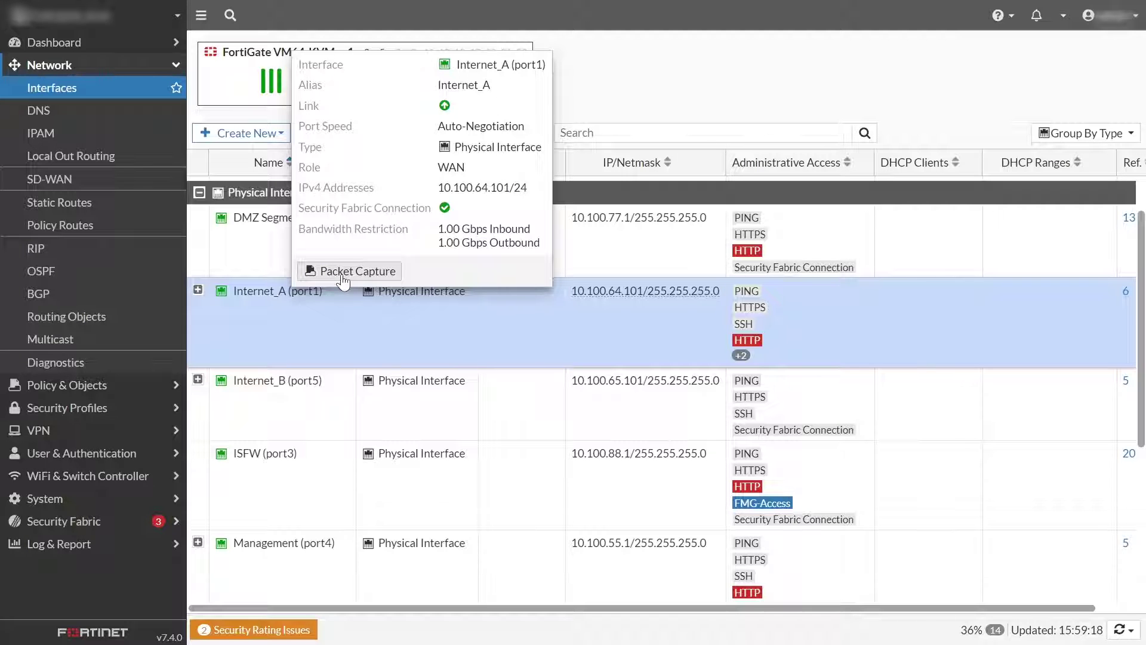
pyautogui.click(344, 272)
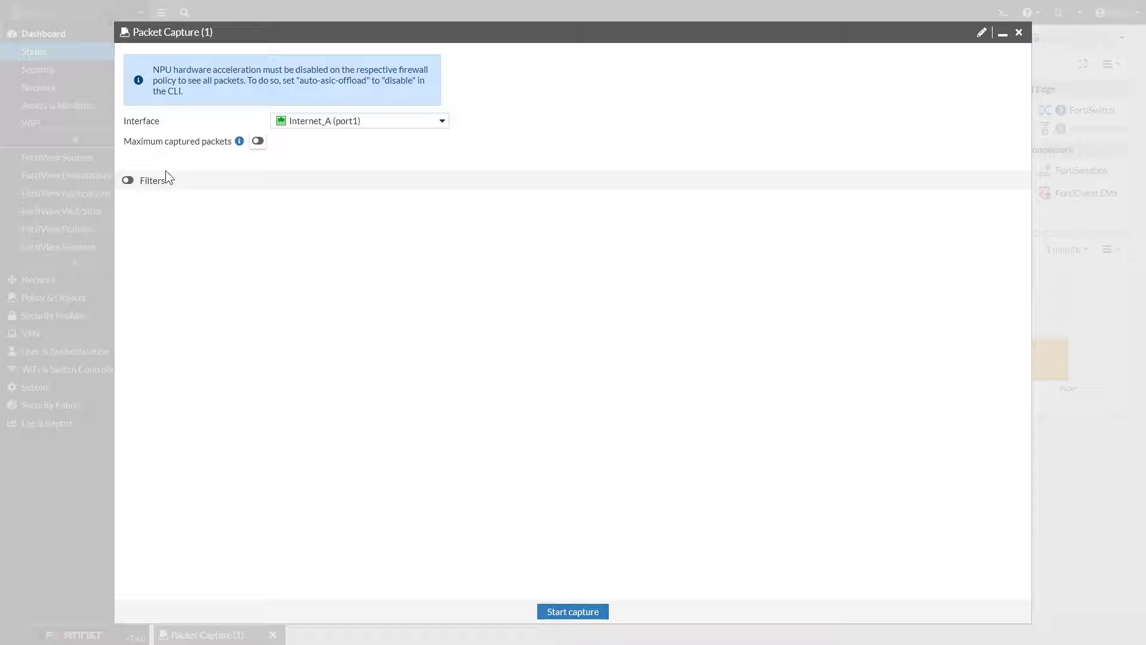
# Start the Internet_A capture with filters off and minimize its window.
pyautogui.click(127, 180)
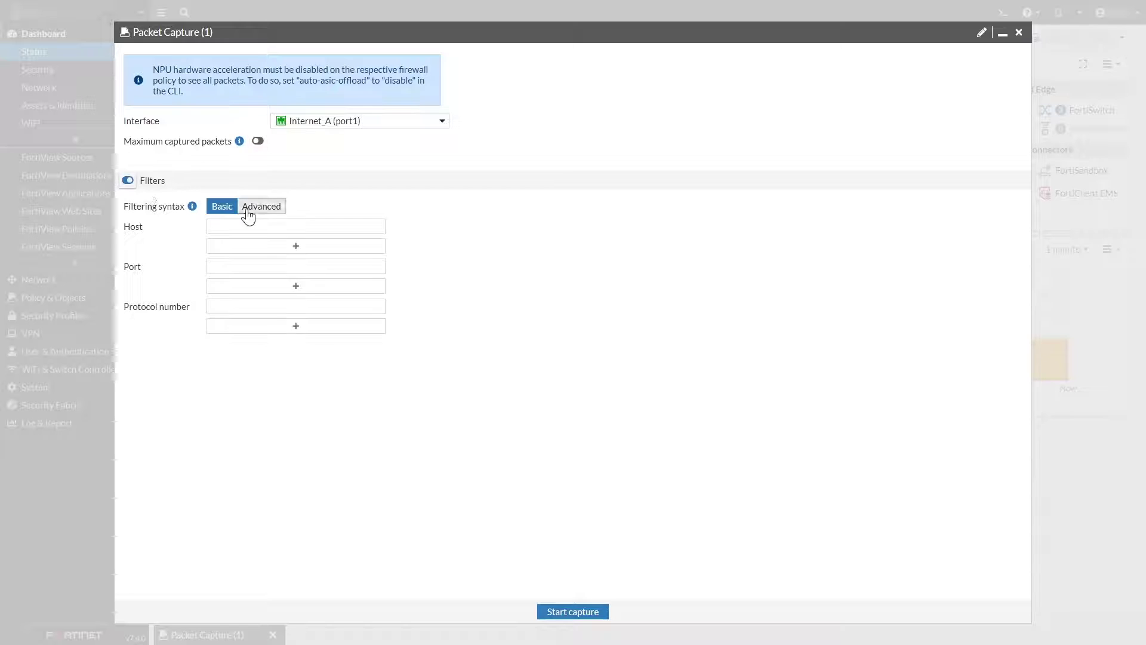
pyautogui.click(127, 180)
pyautogui.click(575, 612)
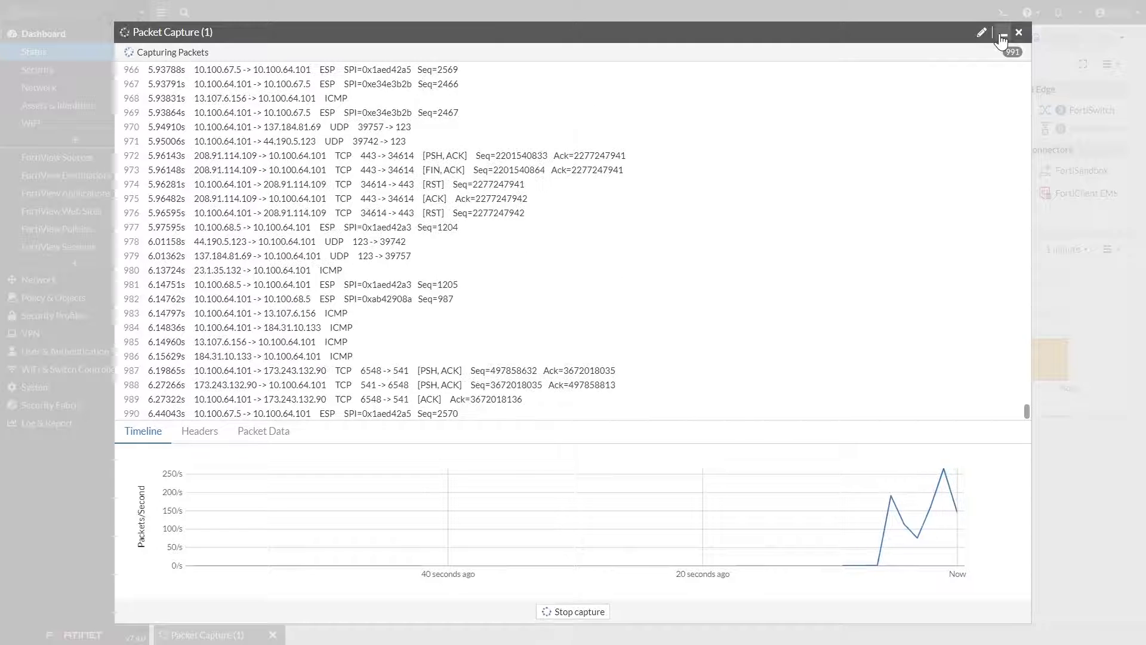
pyautogui.click(1002, 35)
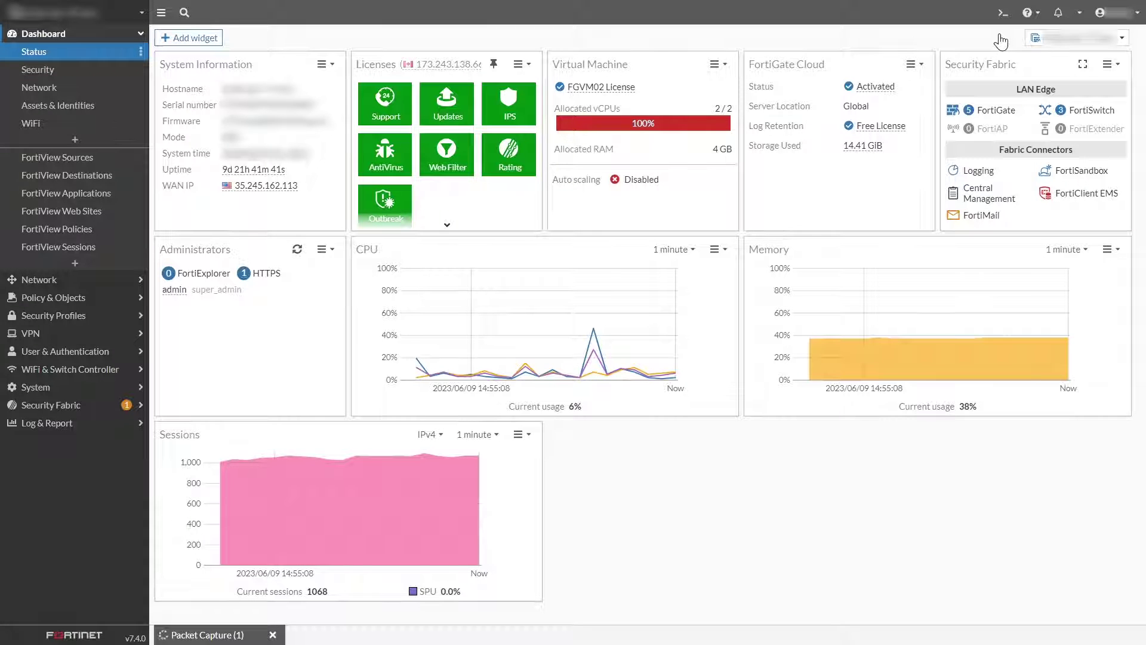
pyautogui.hotkey('ctrl', 'shift', 'p')
# Launch another packet capture, then collapse the taskbar group of packet capture windows.
pyautogui.press('Down')
pyautogui.press('Down')
pyautogui.press('Down')
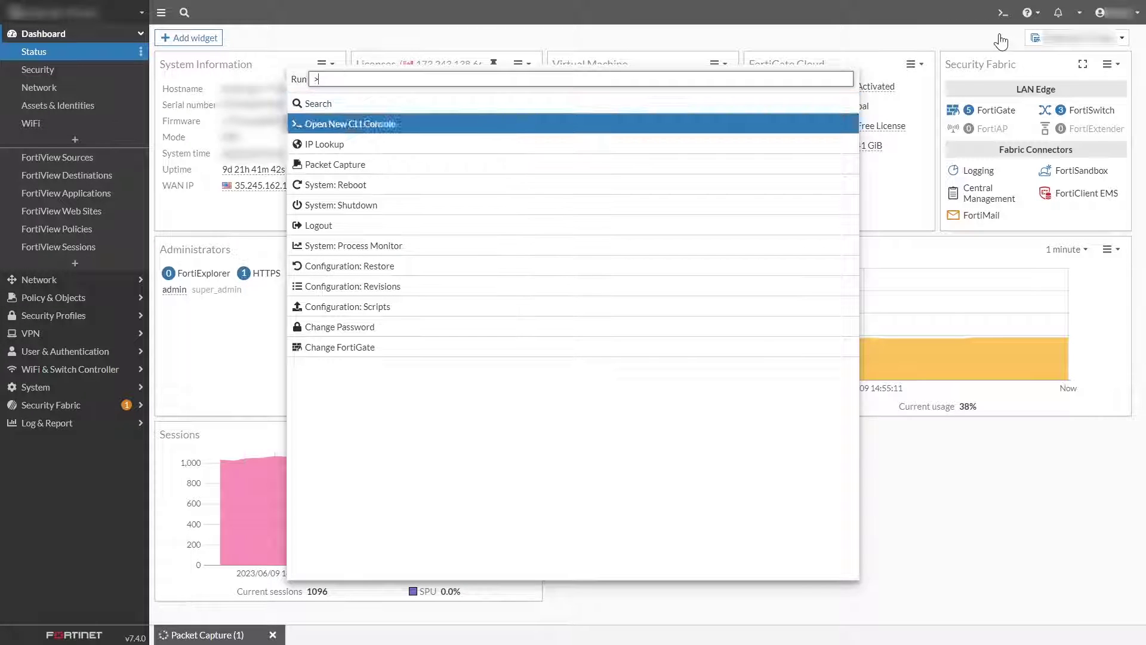
pyautogui.press('Return')
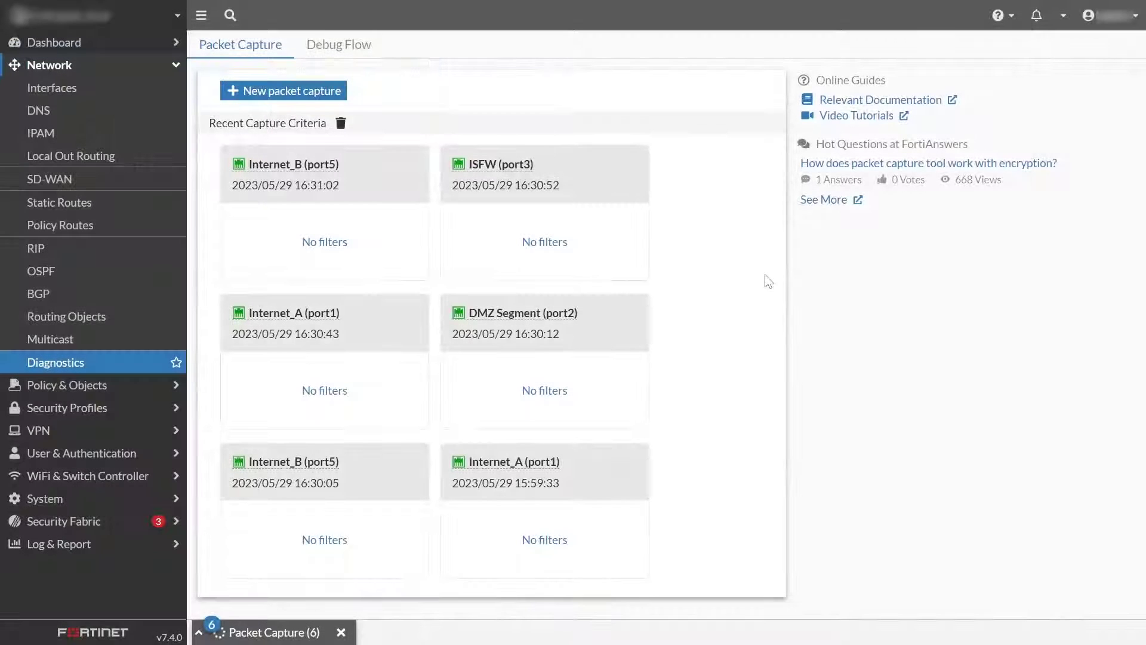
pyautogui.click(199, 633)
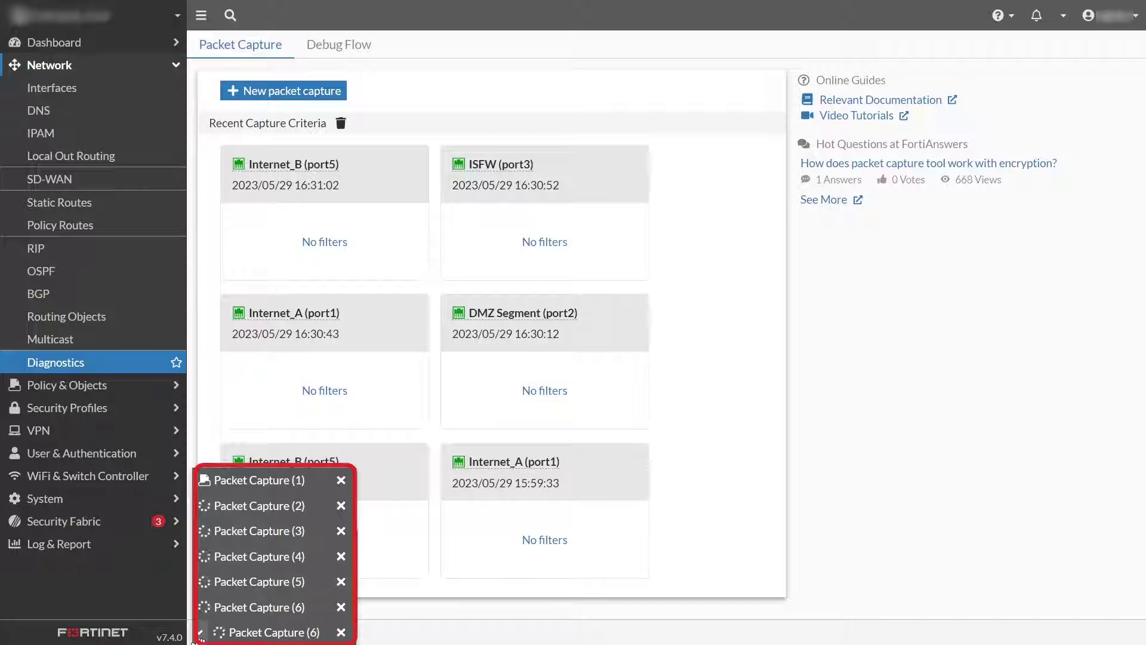
pyautogui.click(199, 634)
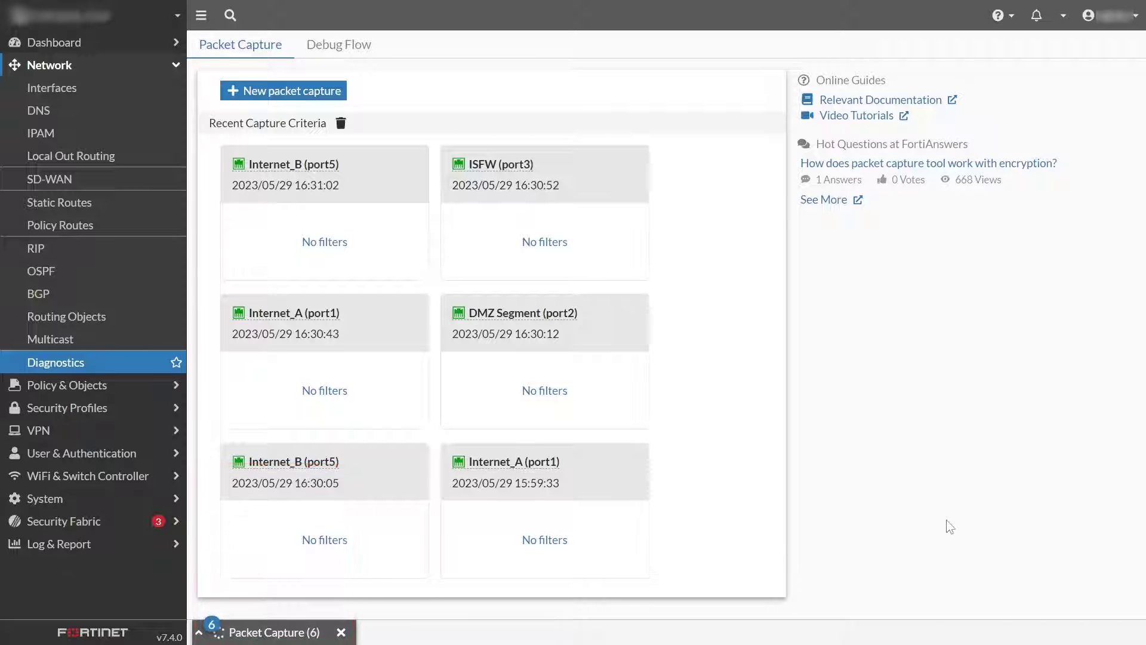
# Open a new CLI console on Enterprise_Core and minimize it.
pyautogui.hotkey('shift', '>')
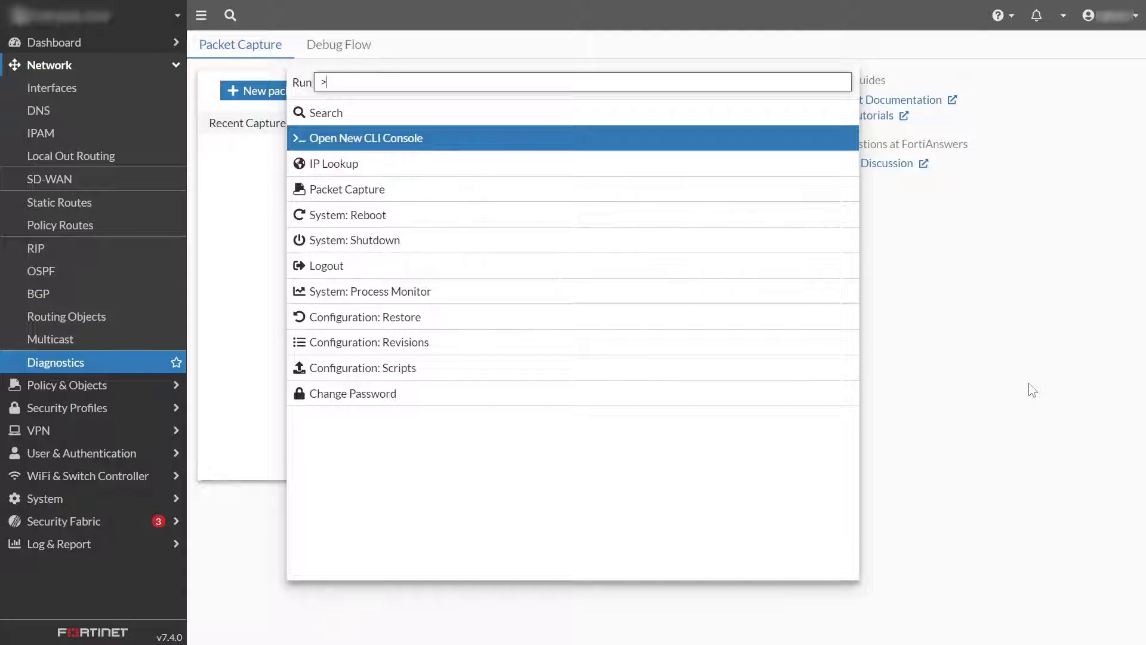
pyautogui.press('Return')
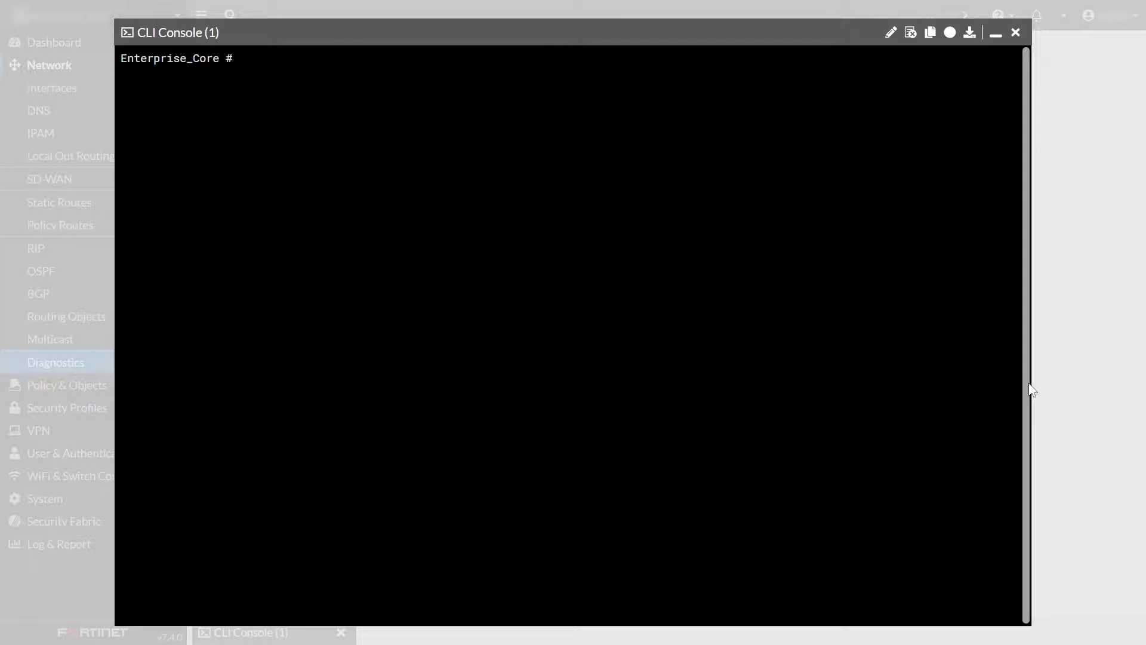
pyautogui.click(995, 36)
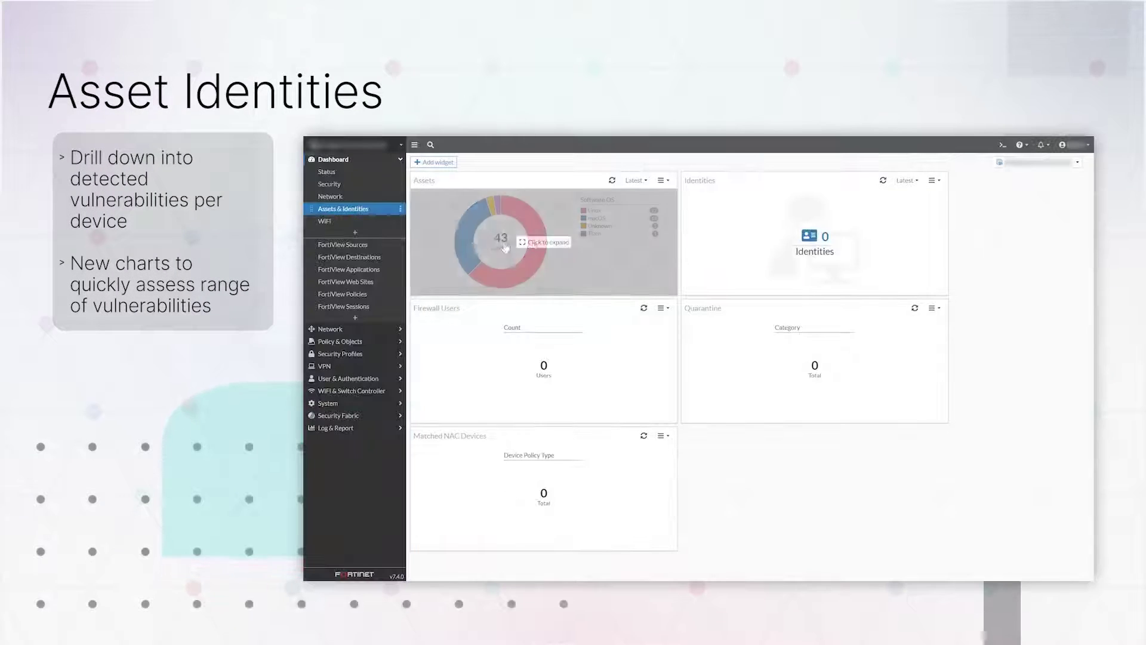
# Expand the Assets widget into the 43-device list and view device detail cards, including critical vulnerabilities.
pyautogui.click(505, 247)
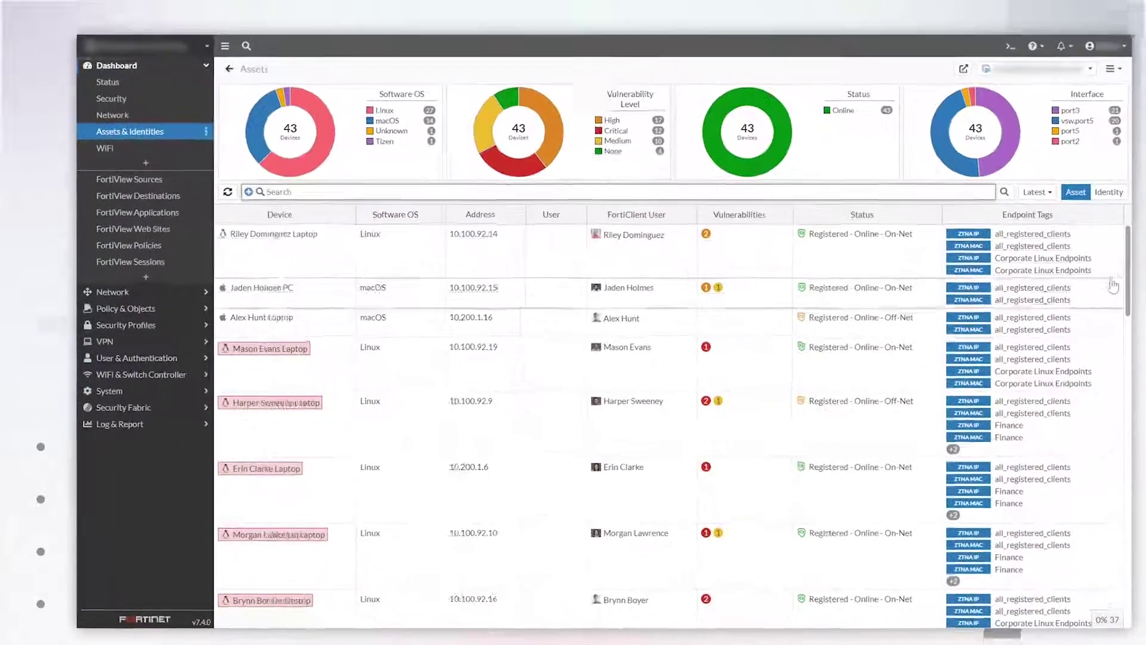
pyautogui.scroll(-5, 1114, 285)
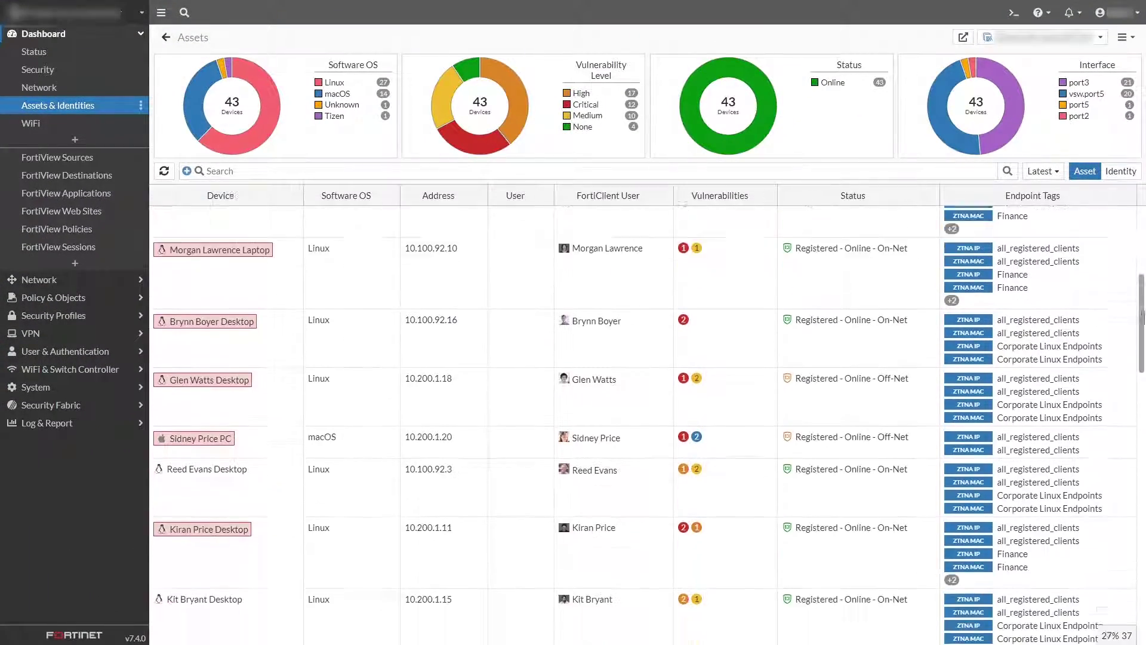
pyautogui.moveTo(1142, 316); pyautogui.dragTo(1142, 584)
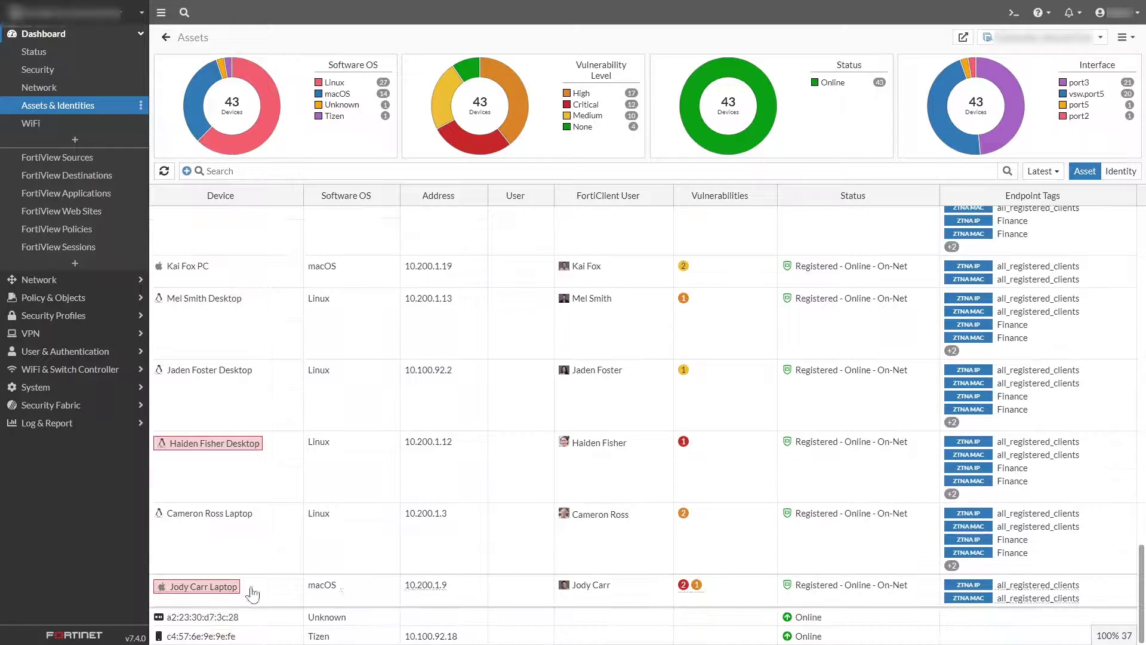
pyautogui.moveTo(222, 594)
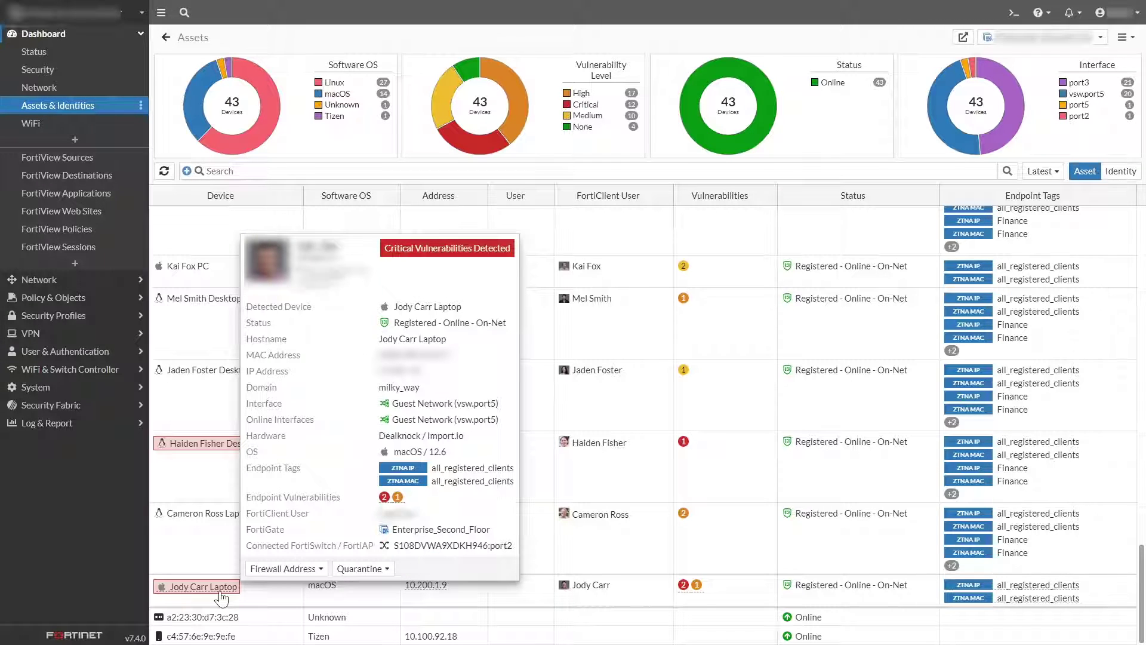
pyautogui.moveTo(221, 640)
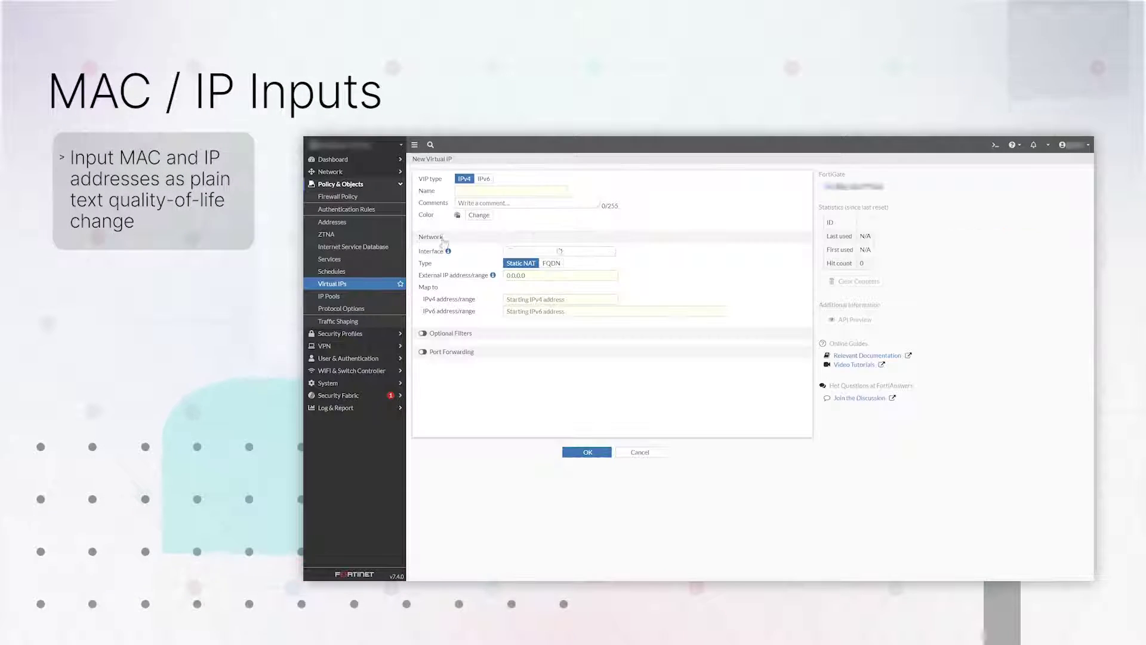
# Enter 192.168.0.0 as the virtual IP's external address, dismissing the suggestions list.
pyautogui.click(536, 275)
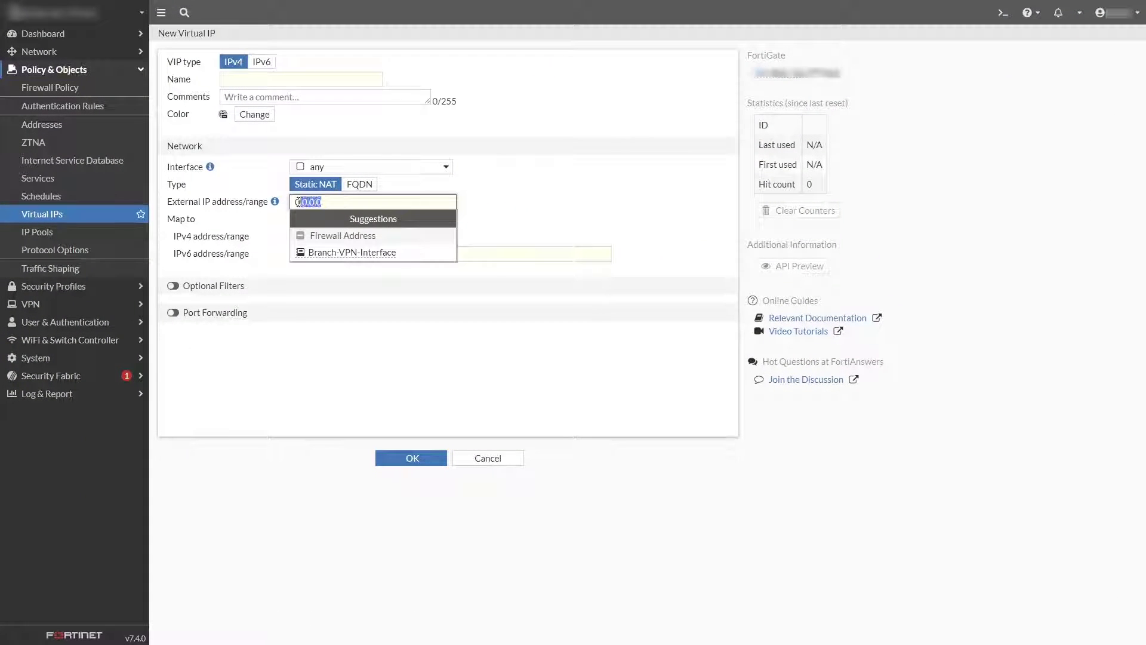
pyautogui.press('Escape')
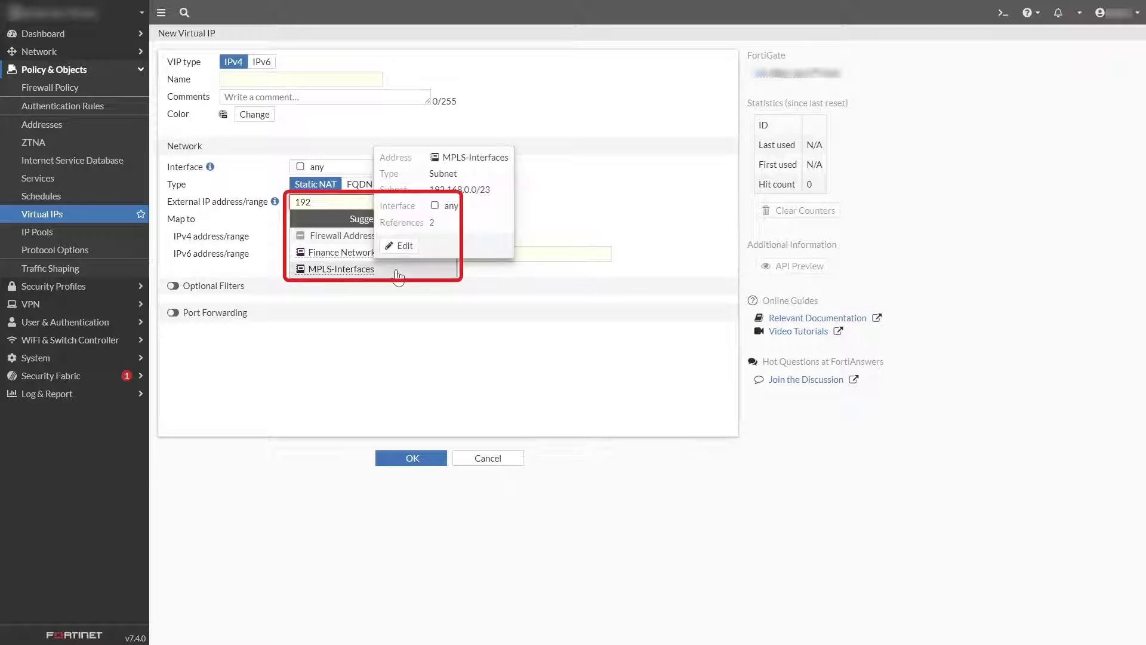
pyautogui.write('.168.0.0')
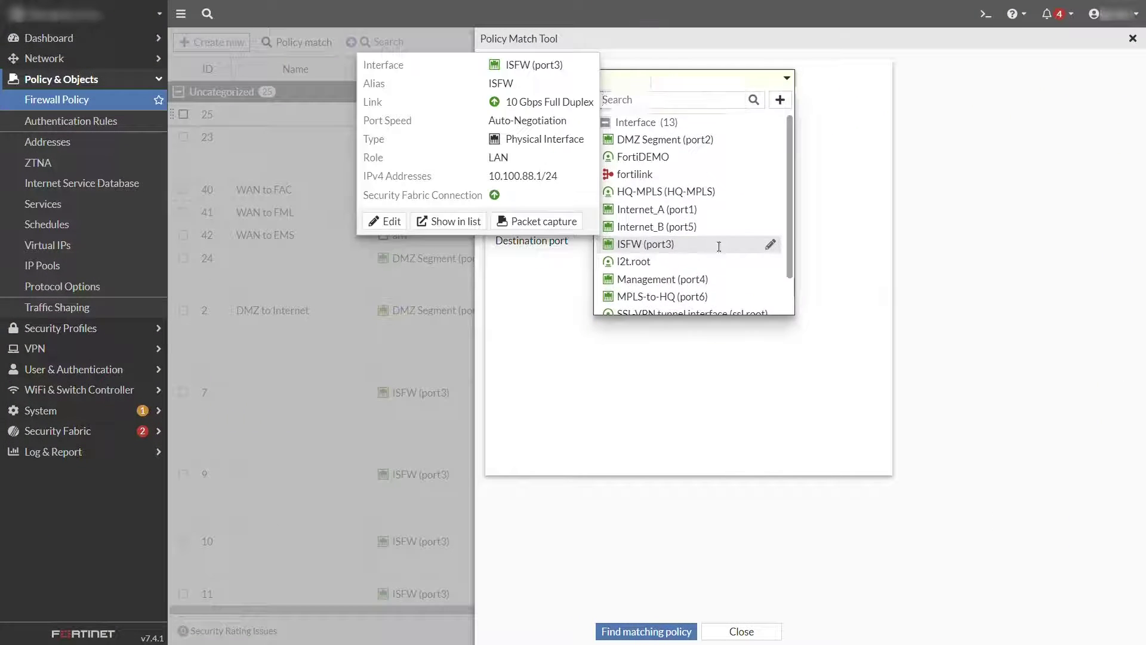
# Match traffic from 10.100.88.5 on ISFW (port3) to facebook.com:443 and show the policy in the list.
pyautogui.click(737, 293)
pyautogui.click(726, 149)
pyautogui.write('10.100.88.5')
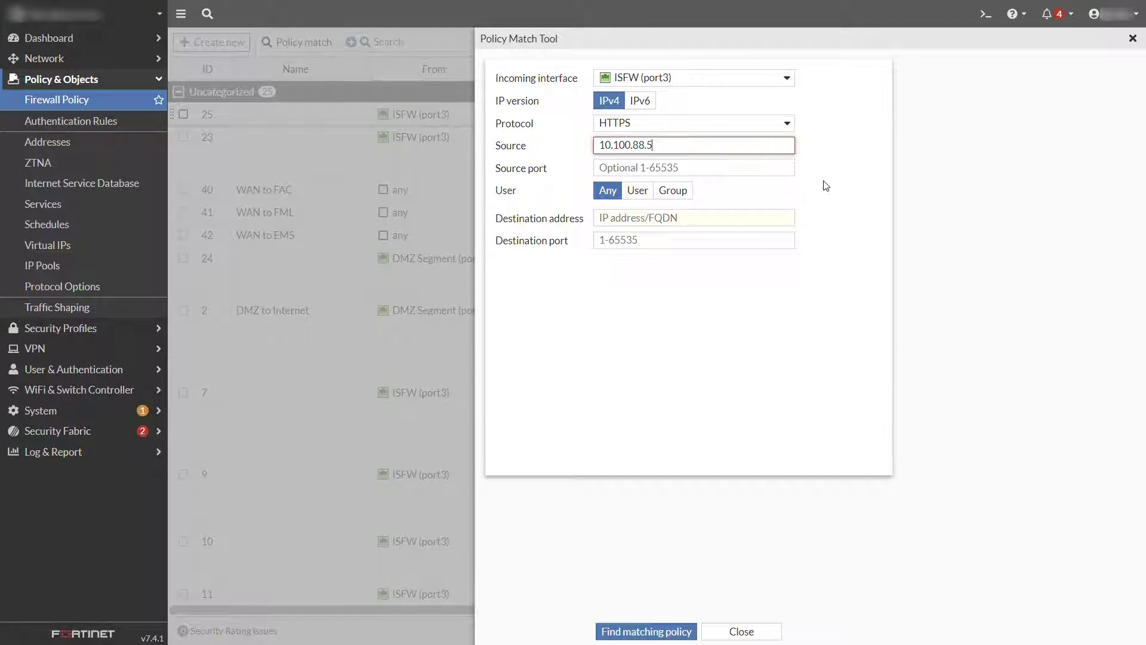
pyautogui.click(772, 219)
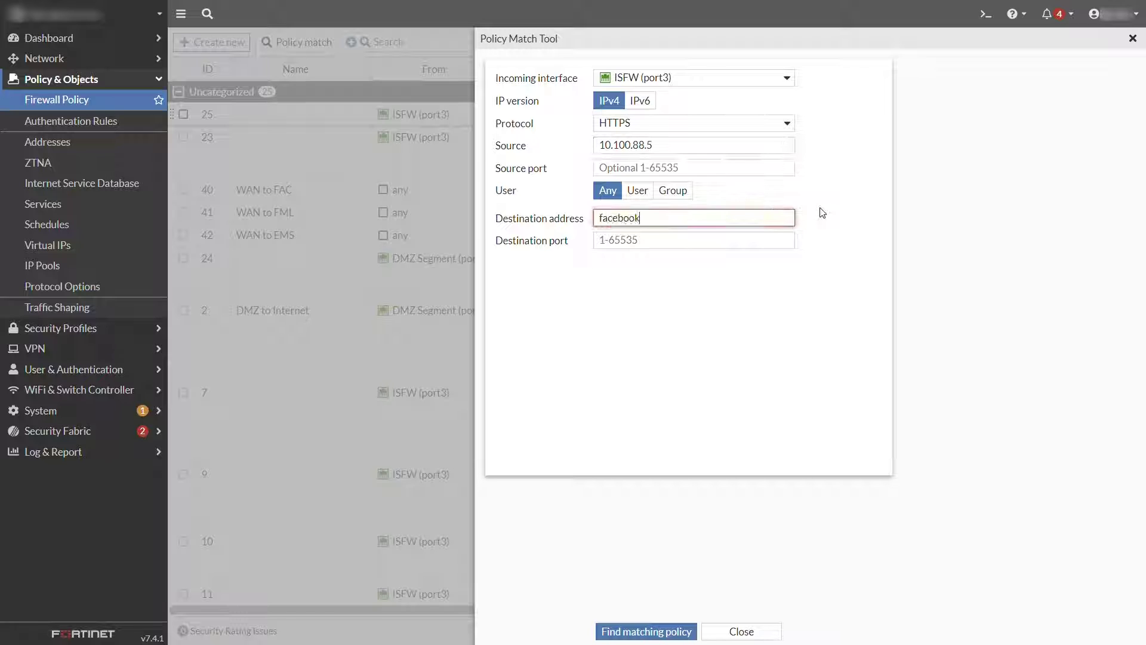
pyautogui.click(790, 240)
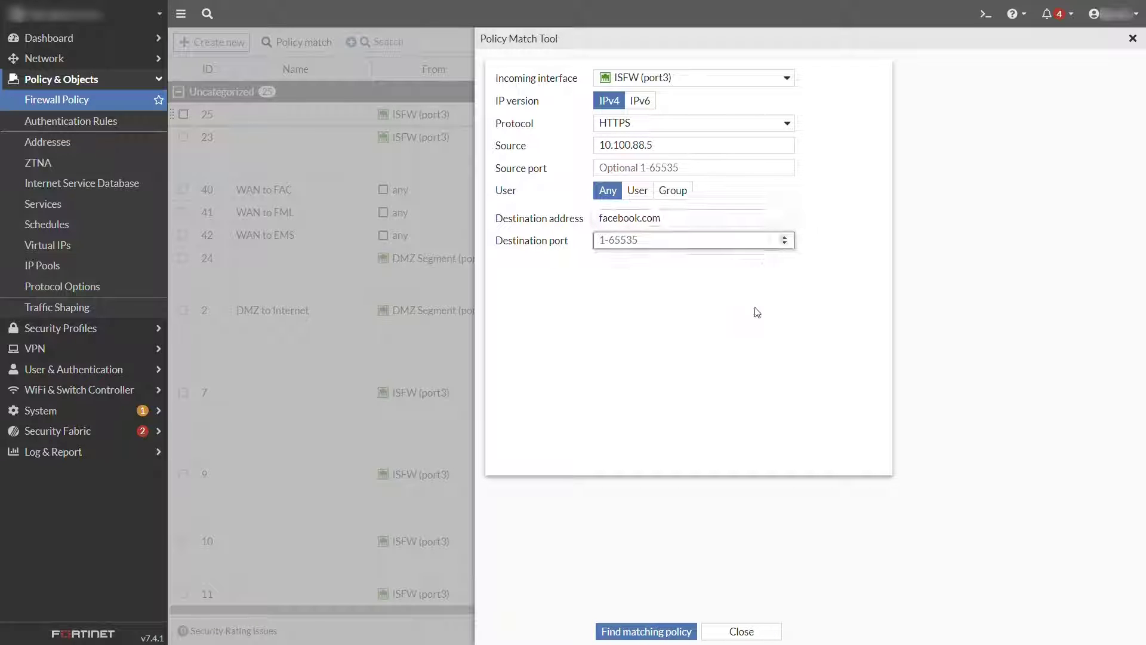
pyautogui.click(640, 632)
pyautogui.click(558, 297)
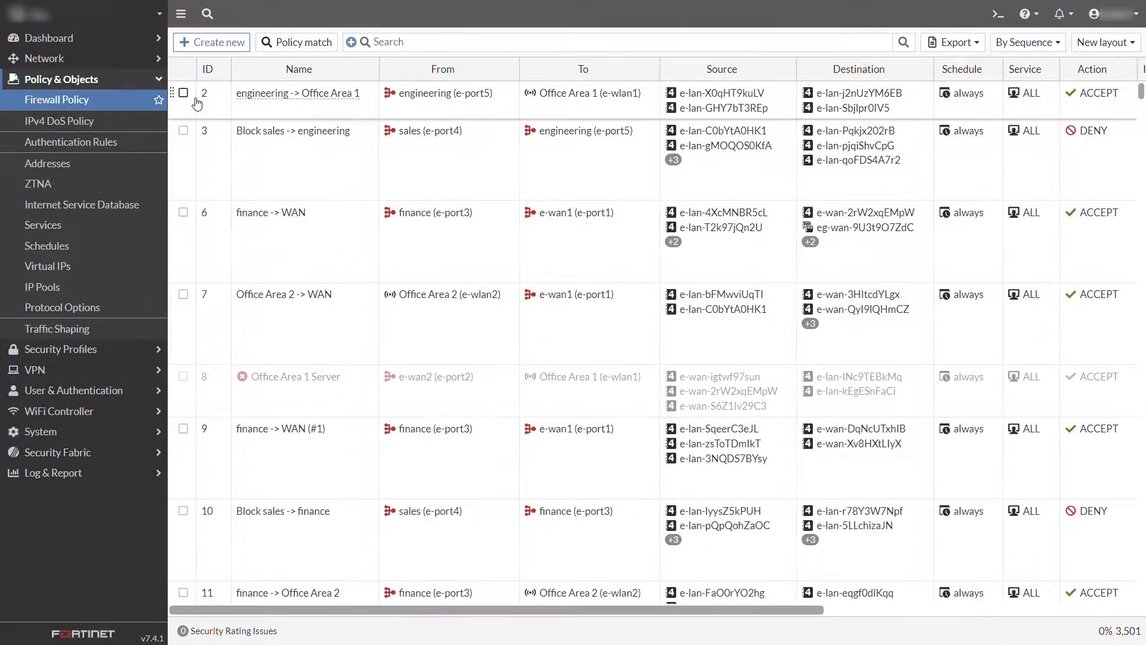
# Use Move by ID to place policy 3 (Block sales -> engineering) above policy 800.
pyautogui.click(304, 158)
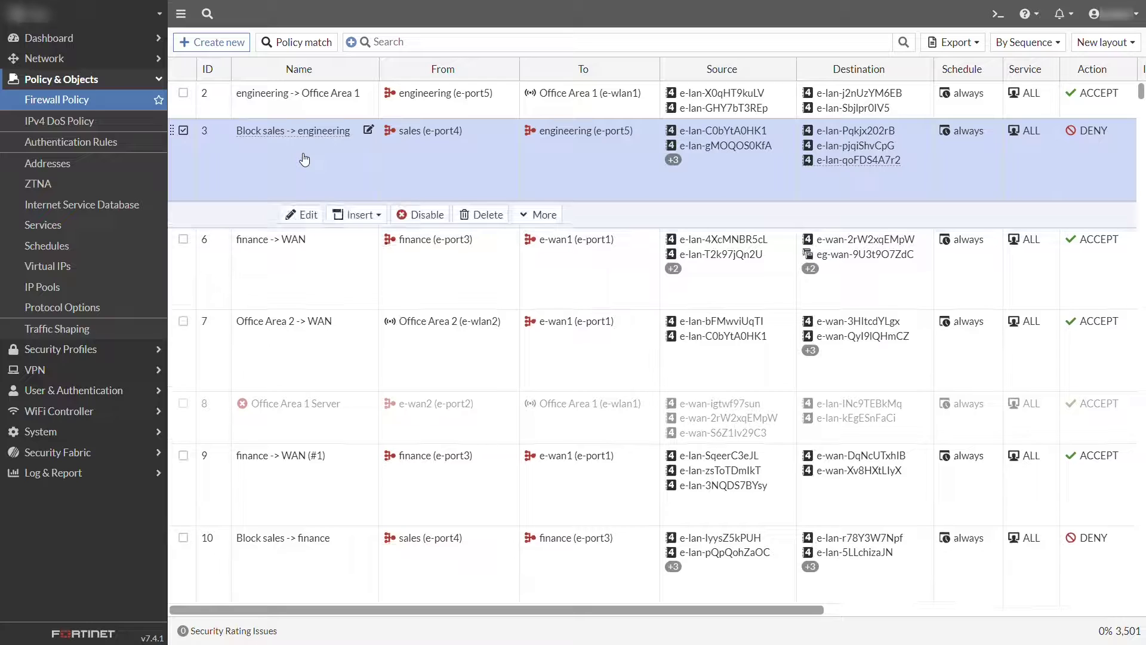
pyautogui.click(555, 216)
pyautogui.click(551, 290)
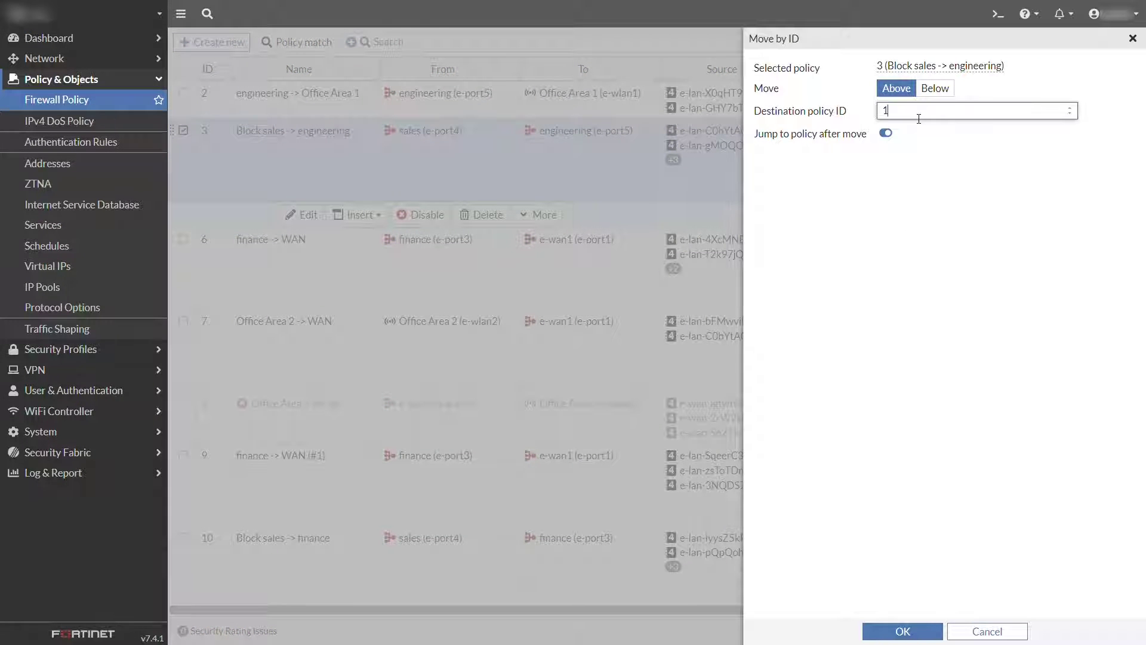
pyautogui.press('BackSpace')
pyautogui.write('800')
pyautogui.click(925, 227)
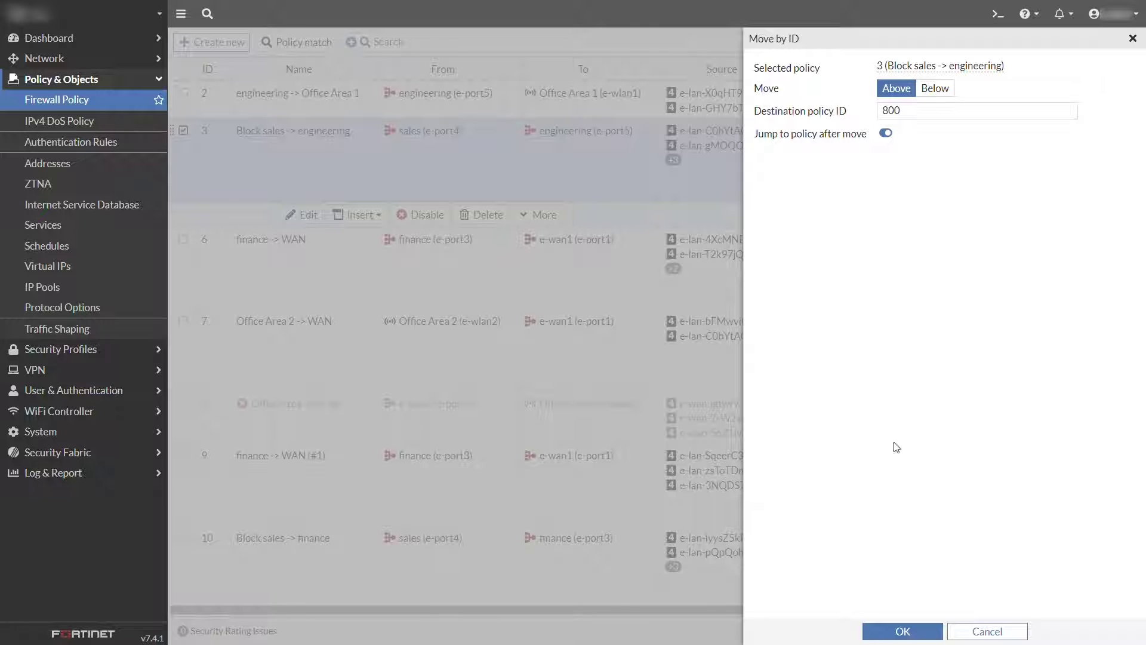